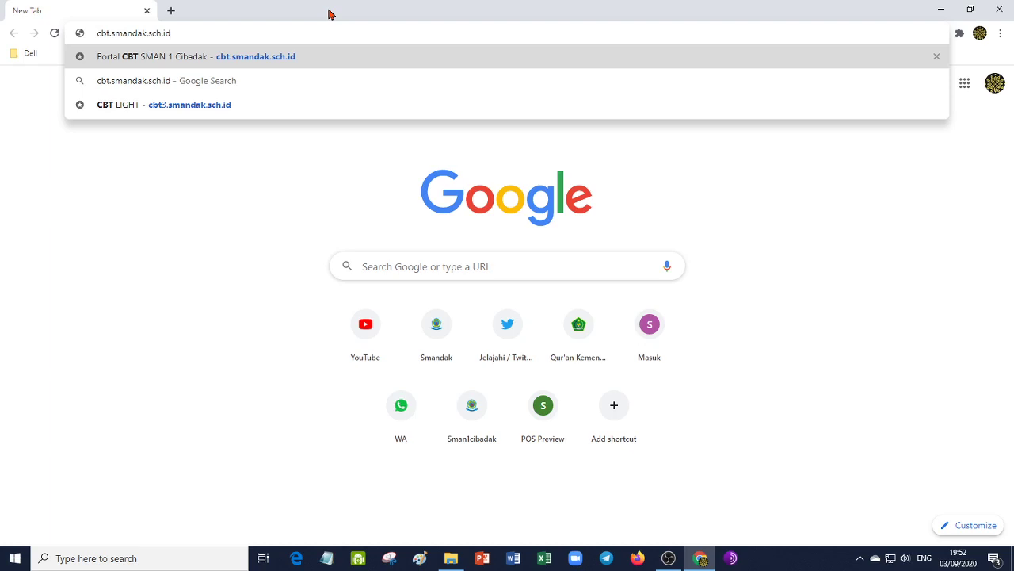
- Open the cbt.smandak.sch.id portal, enter the KELAS XII site and load its cbt3.smandak.sch.id/light/ page
{"action": "key", "text": "Return"}
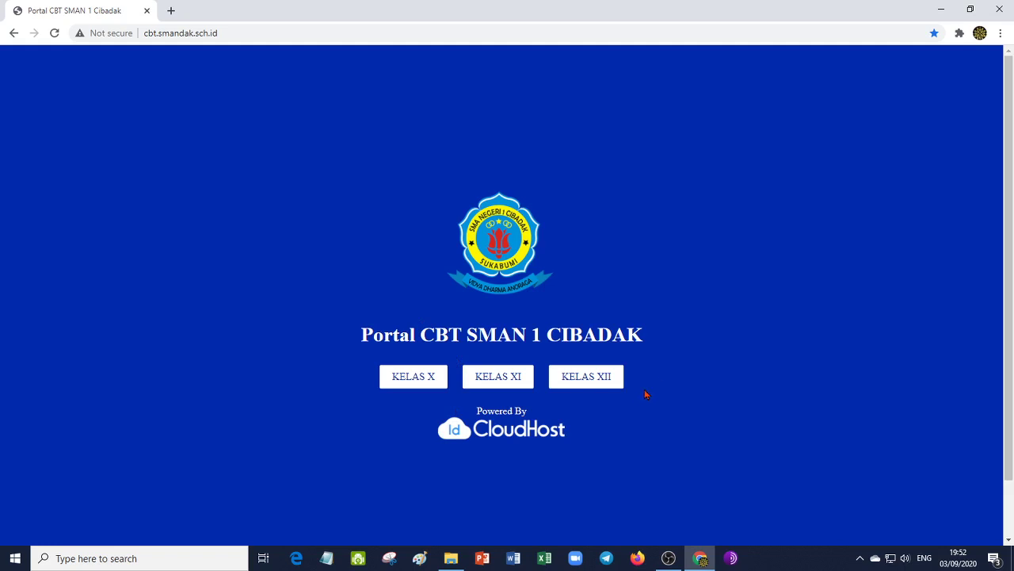
{"action": "left_click", "coordinate": [586, 381]}
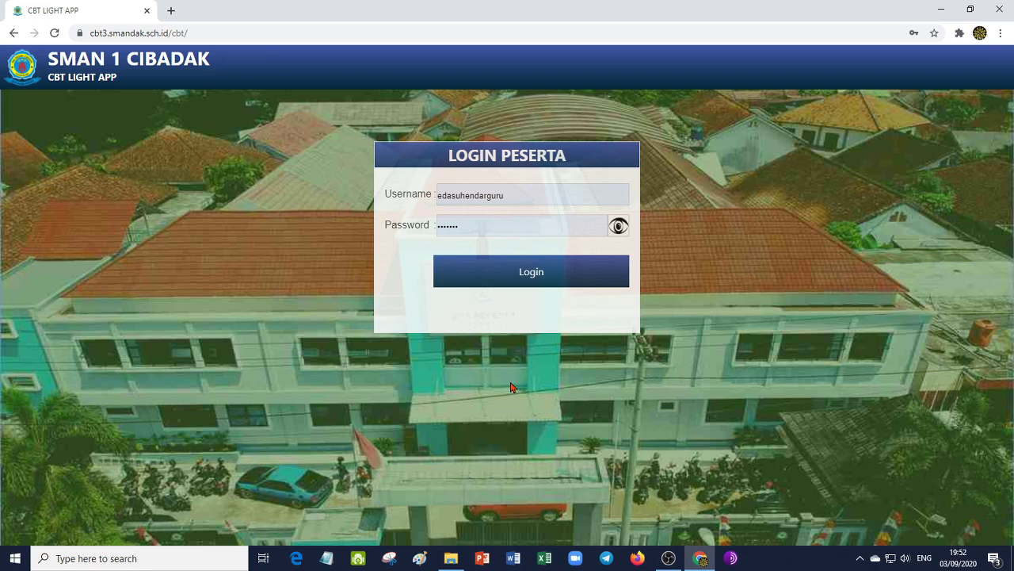
{"action": "key", "text": "Return"}
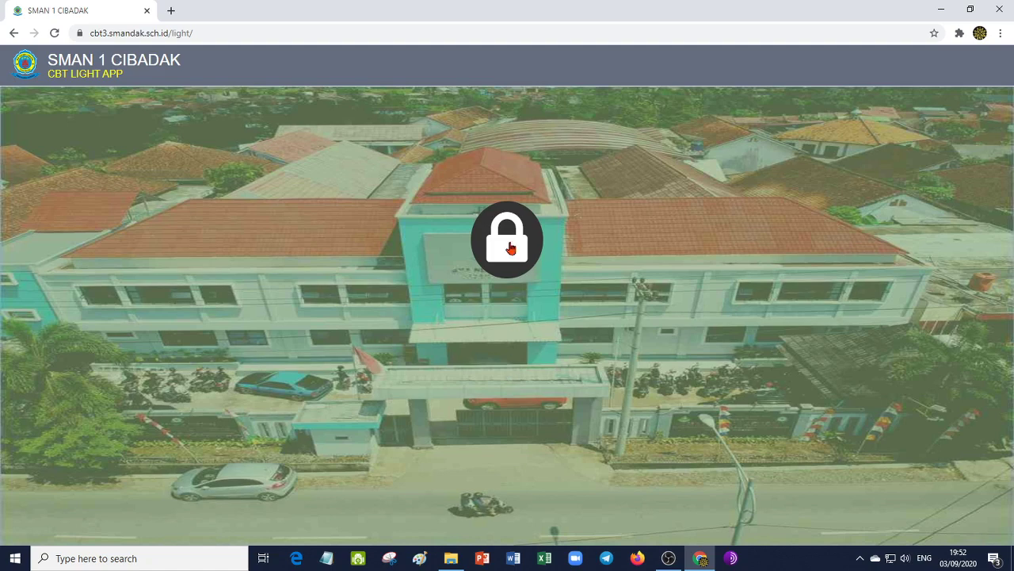
- Log in as Guru dan Pegawai, choosing the teacher's name and submitting the saved credentials
{"action": "left_click", "coordinate": [489, 266]}
{"action": "left_click", "coordinate": [56, 164]}
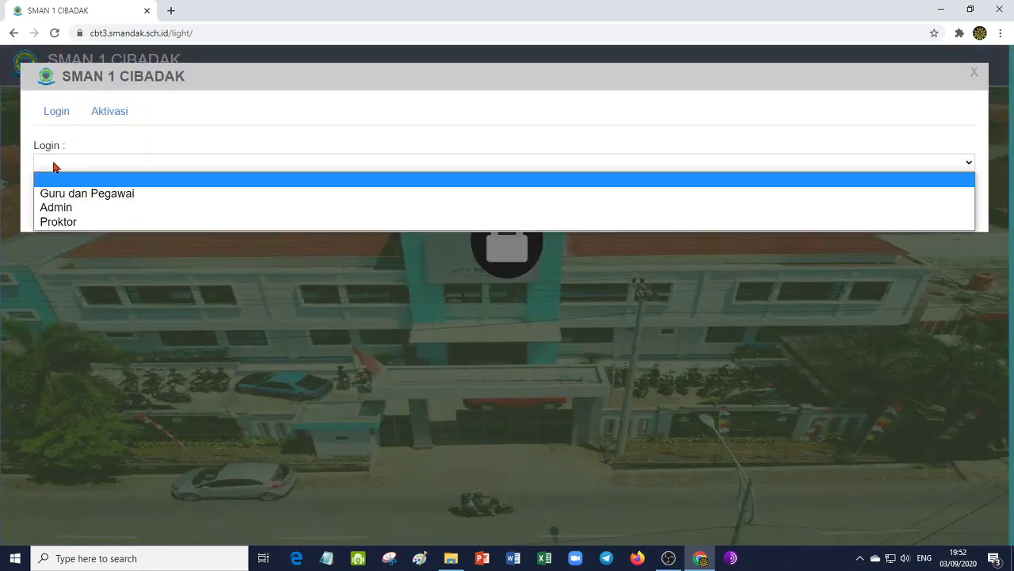
{"action": "left_click", "coordinate": [63, 193]}
{"action": "left_click", "coordinate": [64, 195]}
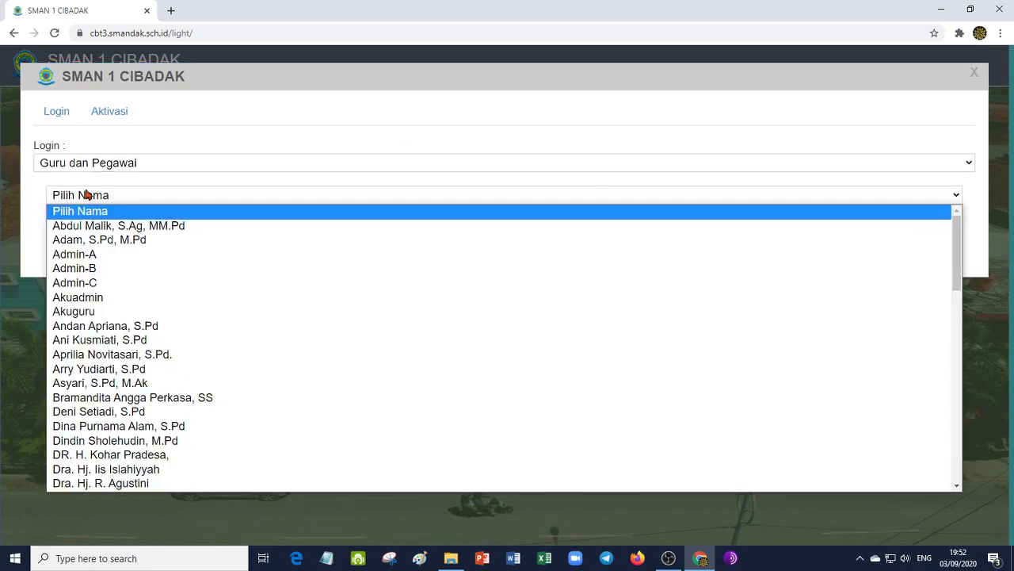
{"action": "scroll", "coordinate": [159, 435], "scroll_direction": "down", "scroll_amount": 6}
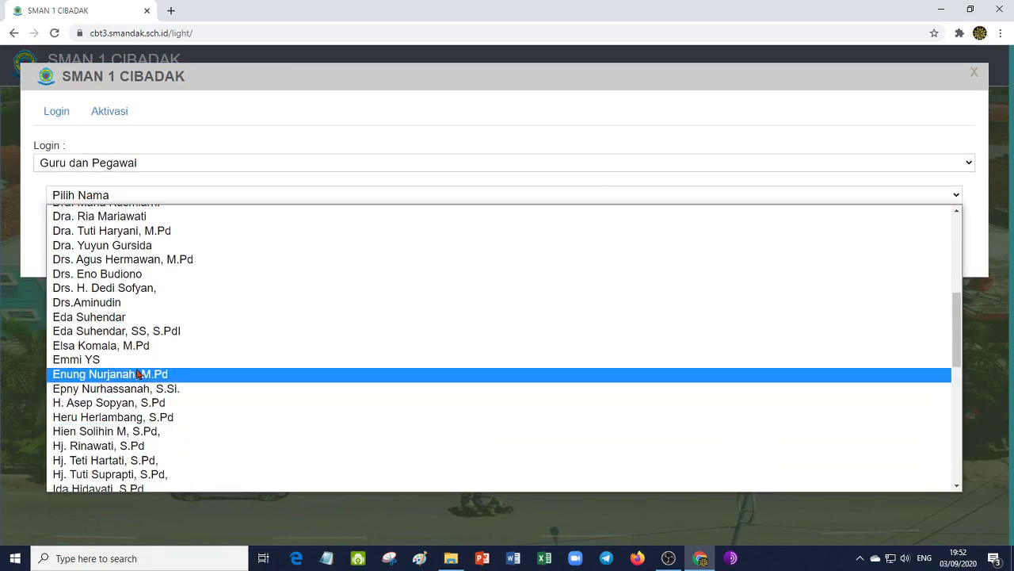
{"action": "left_click", "coordinate": [167, 332]}
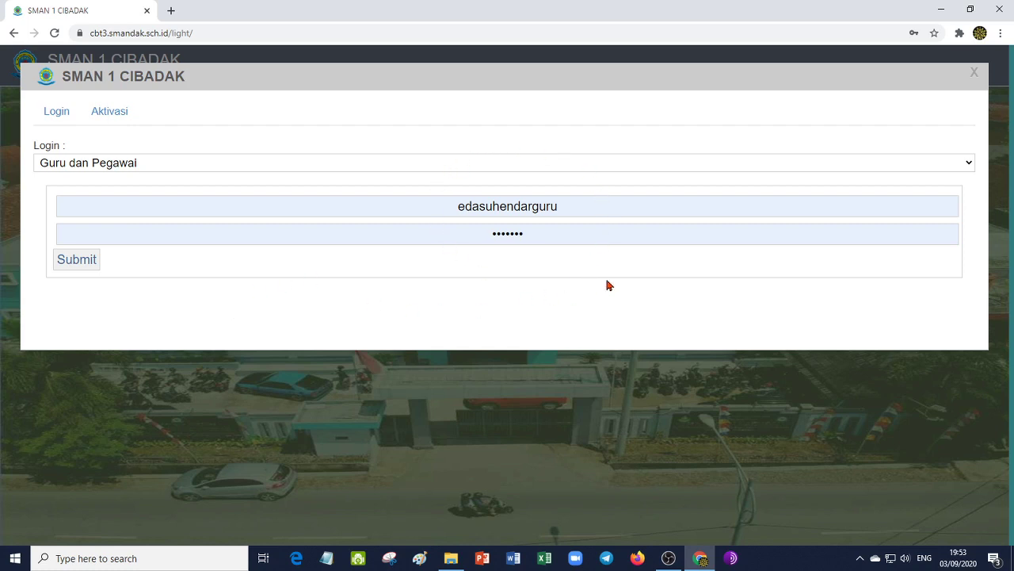
{"action": "left_click", "coordinate": [100, 266]}
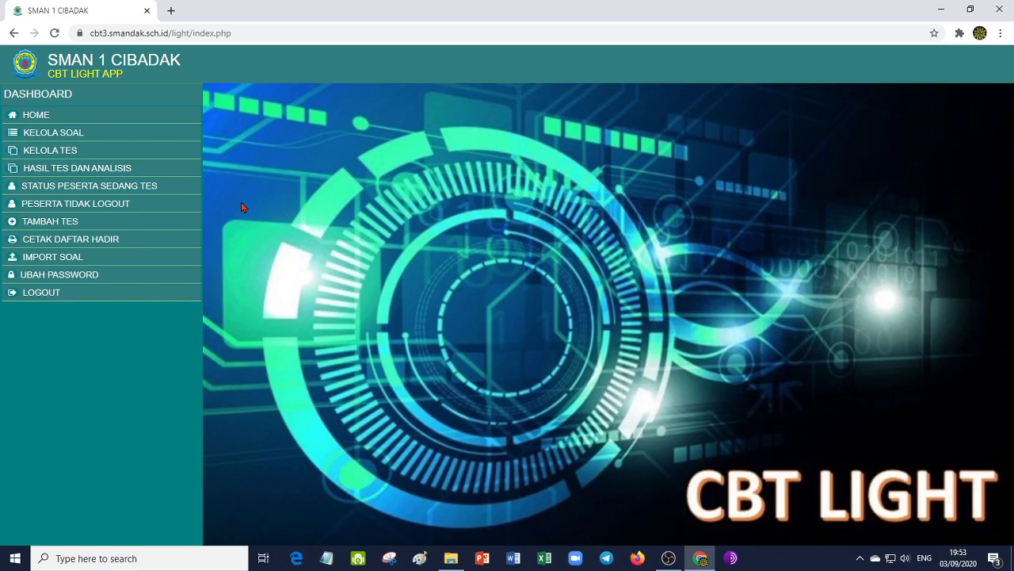
- Start adding a test in Kelola Soal and set its Nama Test to ULANGAN HARIAN 1
{"action": "left_click", "coordinate": [36, 139]}
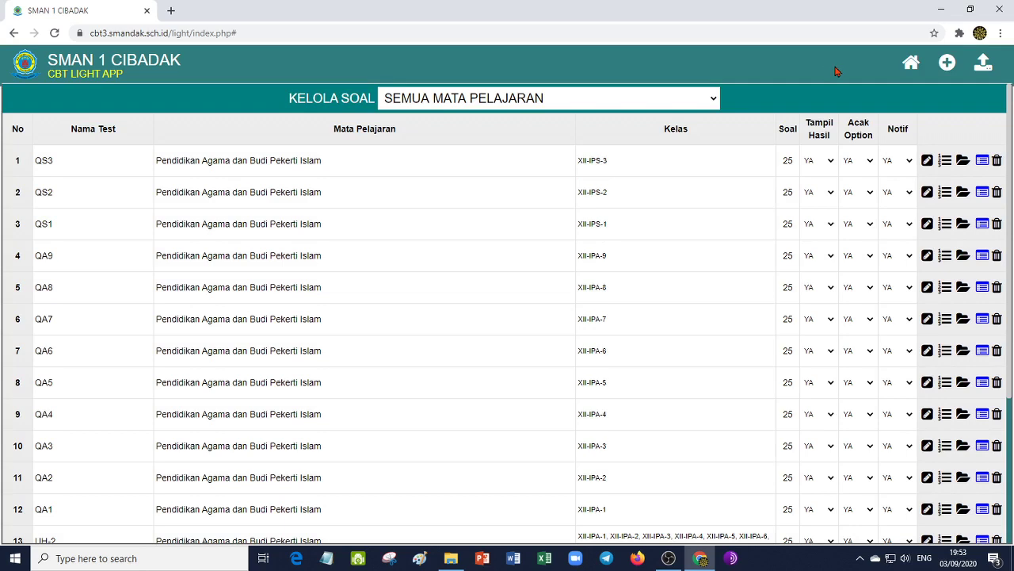
{"action": "left_click", "coordinate": [949, 64]}
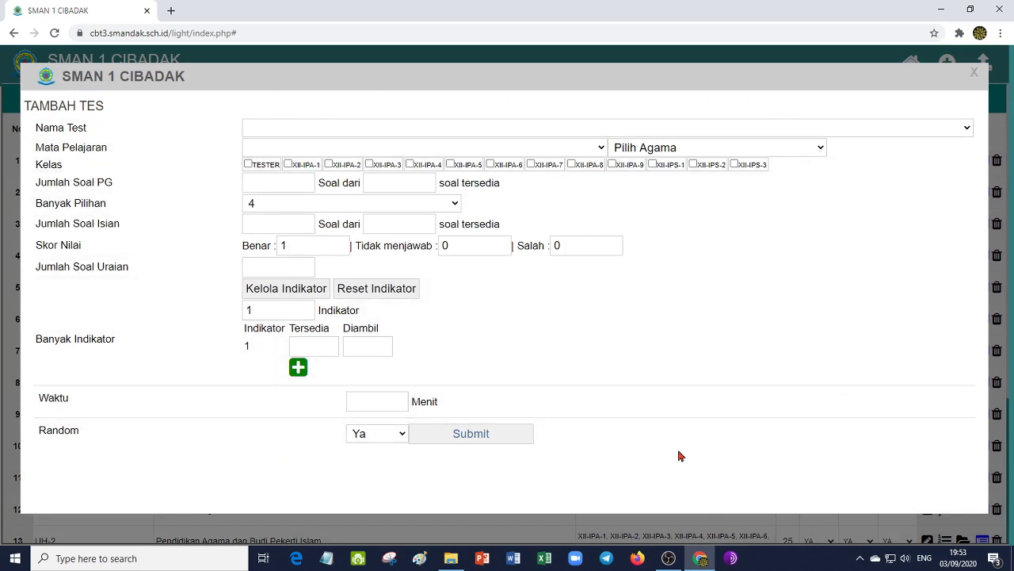
{"action": "left_click", "coordinate": [342, 129]}
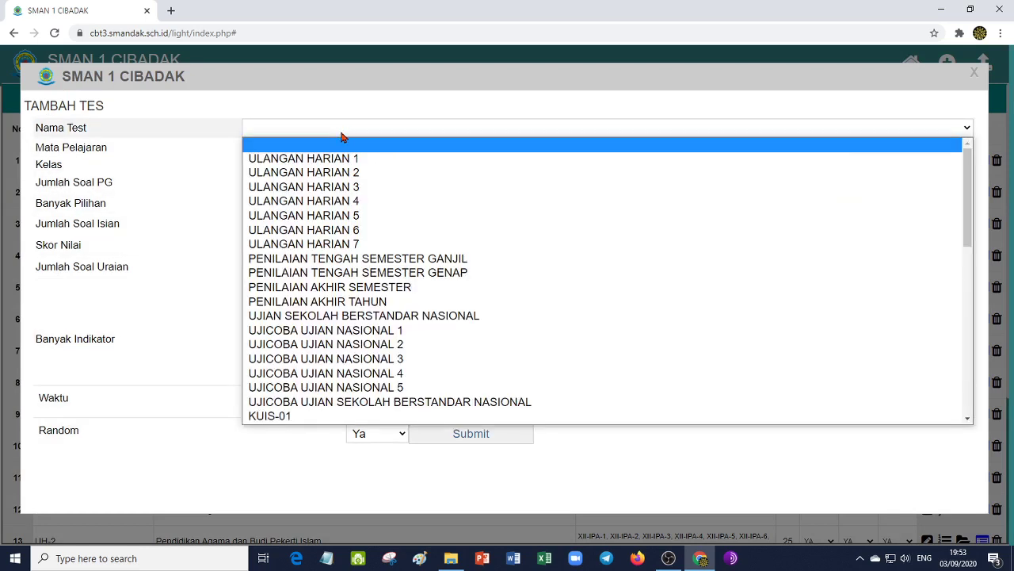
{"action": "left_click", "coordinate": [346, 160]}
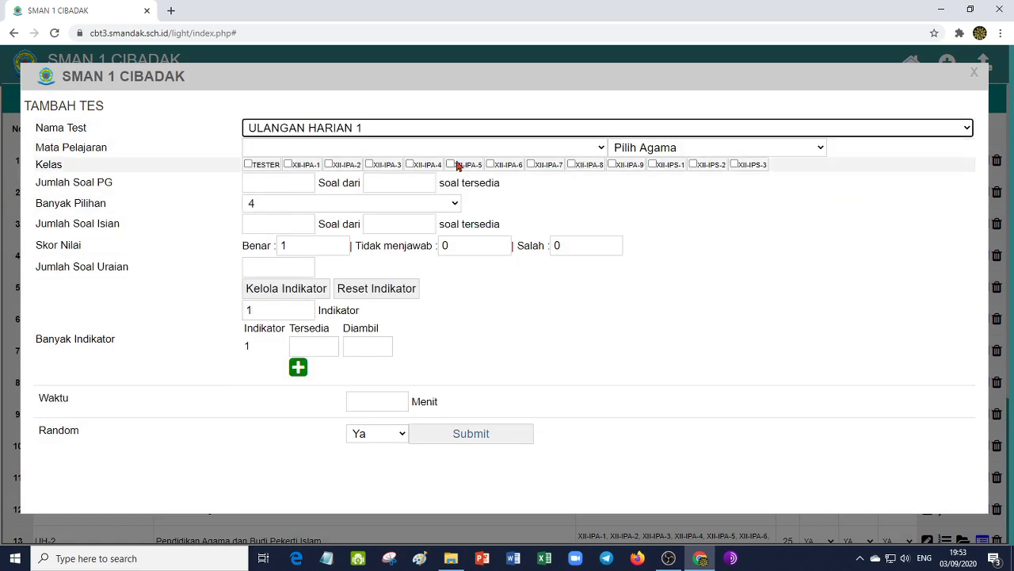
- Set the test's subject to Pendidikan Agama dan Budi Pekerti with Islam as the religion
{"action": "left_click", "coordinate": [601, 149]}
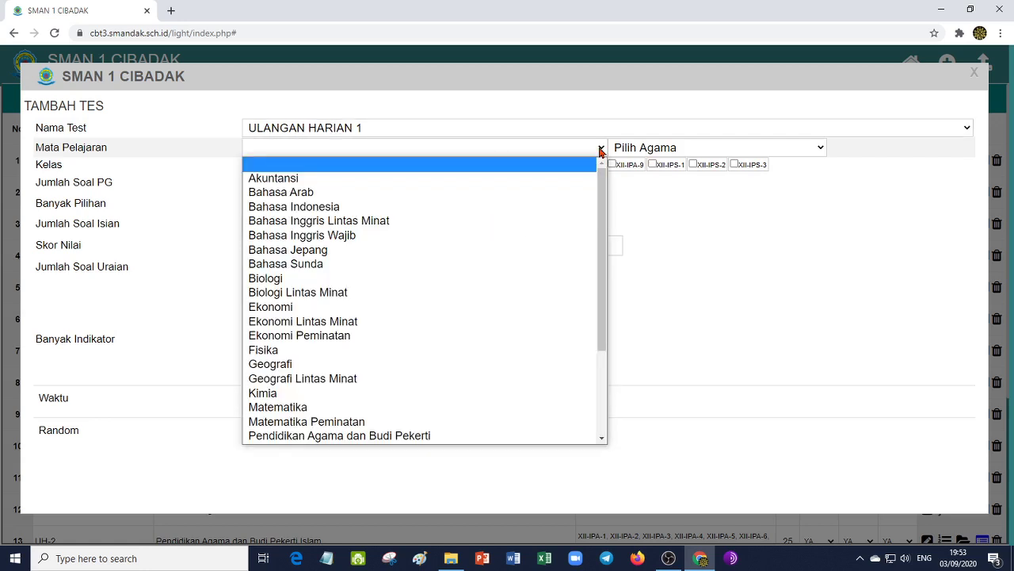
{"action": "left_click", "coordinate": [386, 440]}
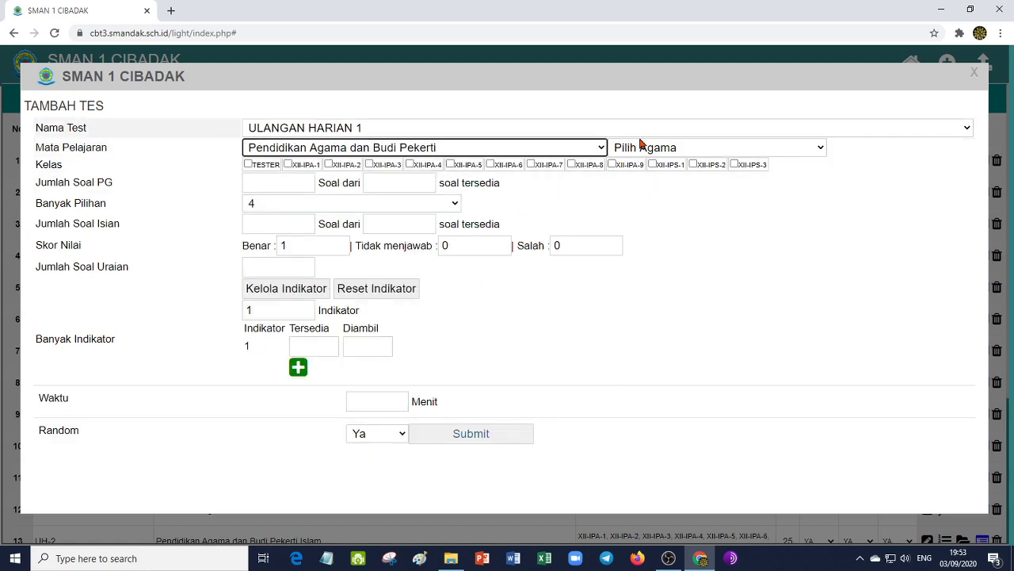
{"action": "left_click", "coordinate": [709, 150]}
{"action": "left_click", "coordinate": [664, 177]}
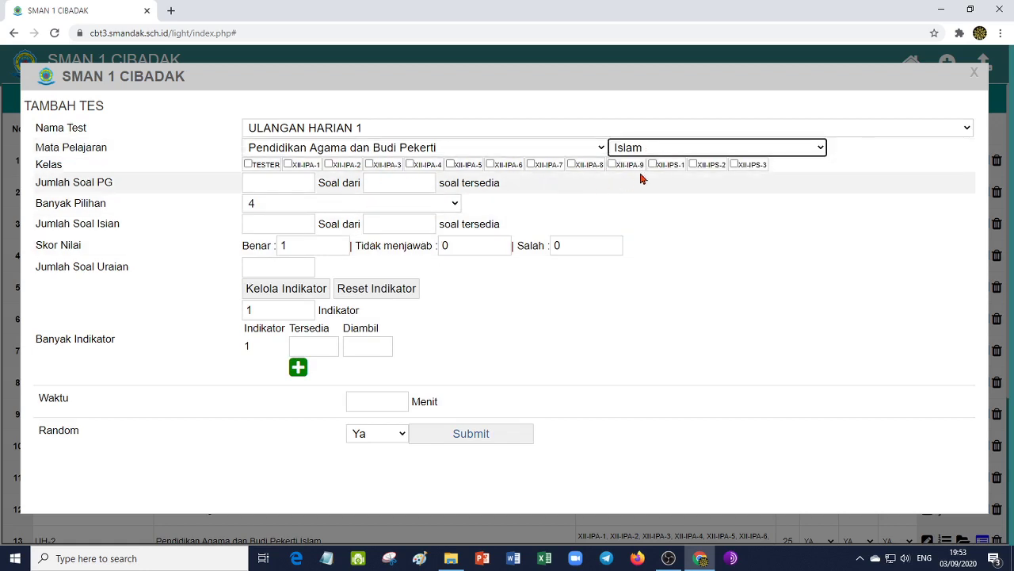
{"action": "left_click", "coordinate": [656, 150]}
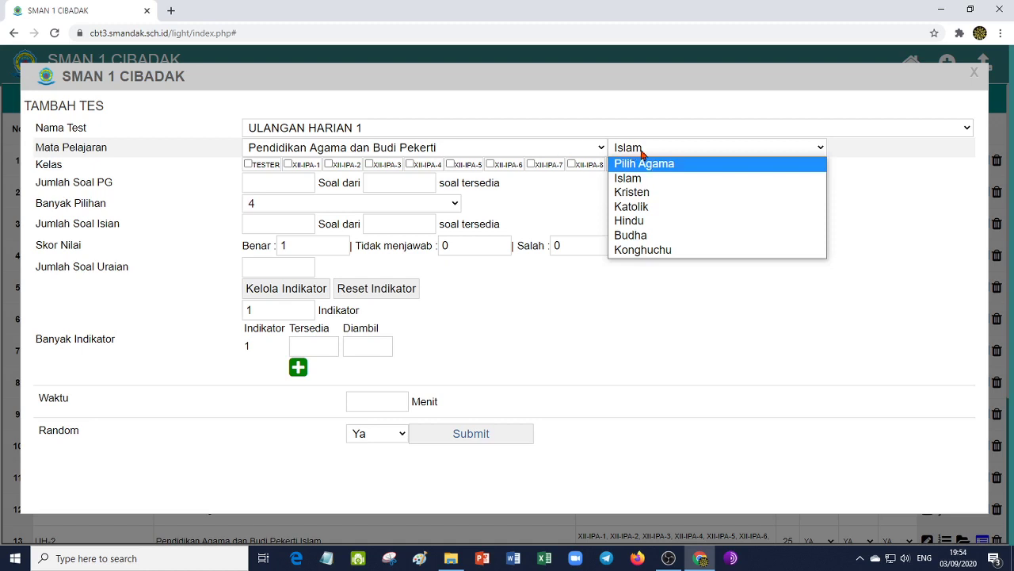
{"action": "left_click", "coordinate": [642, 151]}
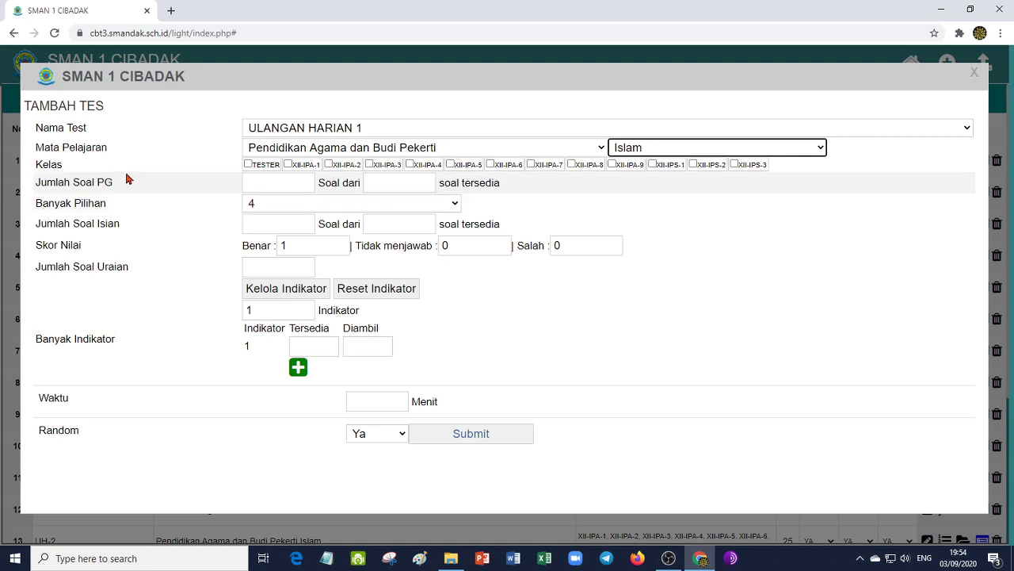
- Assign the test to classes XII-IPA-1 through XII-IPA-9 and XII-IPS-1 through XII-IPS-3
{"action": "left_click", "coordinate": [289, 165]}
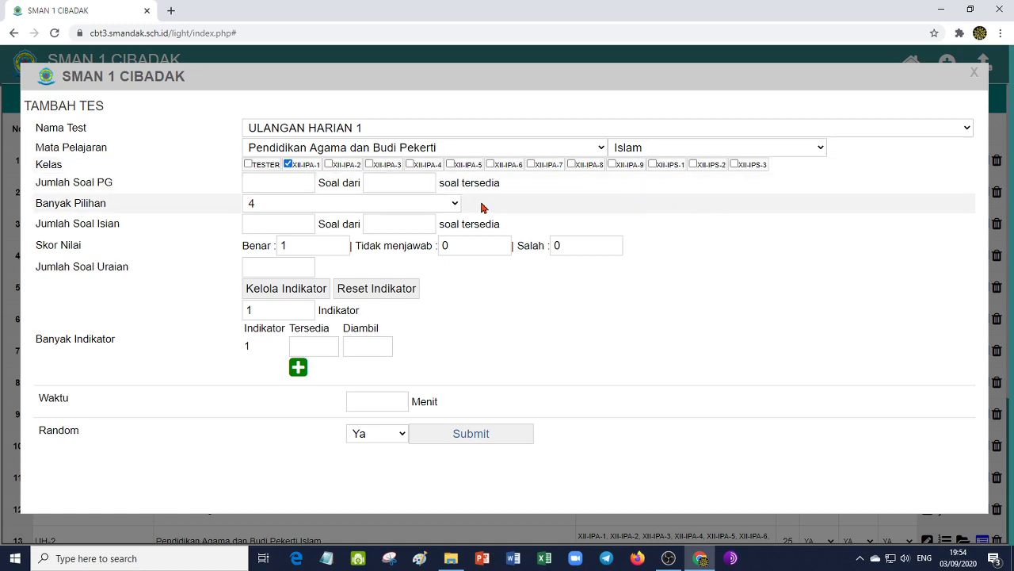
{"action": "left_click", "coordinate": [329, 165]}
{"action": "left_click", "coordinate": [369, 165]}
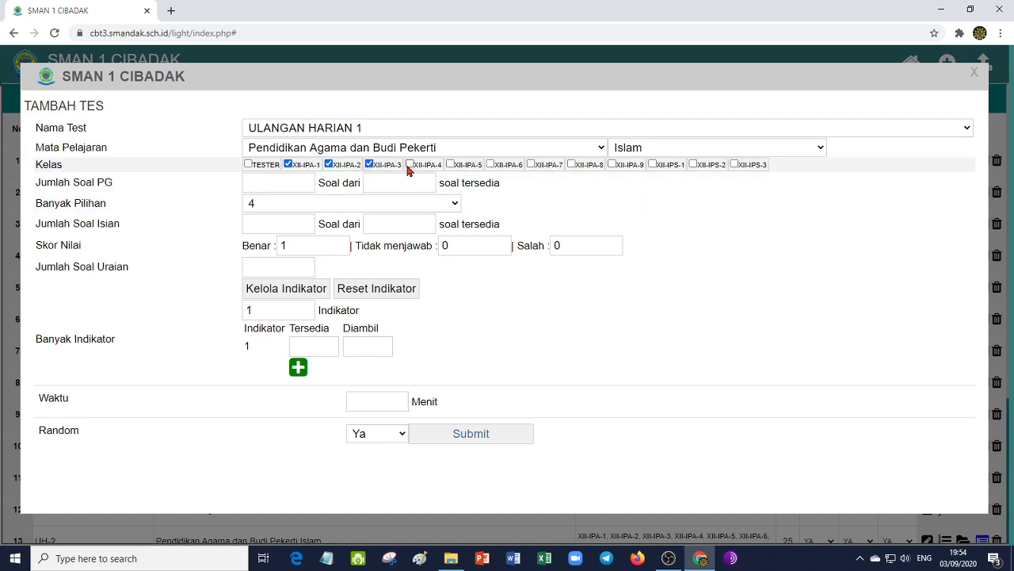
{"action": "left_click", "coordinate": [410, 165]}
{"action": "left_click", "coordinate": [450, 165]}
{"action": "left_click", "coordinate": [490, 165]}
{"action": "left_click", "coordinate": [531, 165]}
{"action": "left_click", "coordinate": [572, 166]}
{"action": "left_click", "coordinate": [611, 165]}
{"action": "left_click", "coordinate": [653, 165]}
{"action": "left_click", "coordinate": [693, 165]}
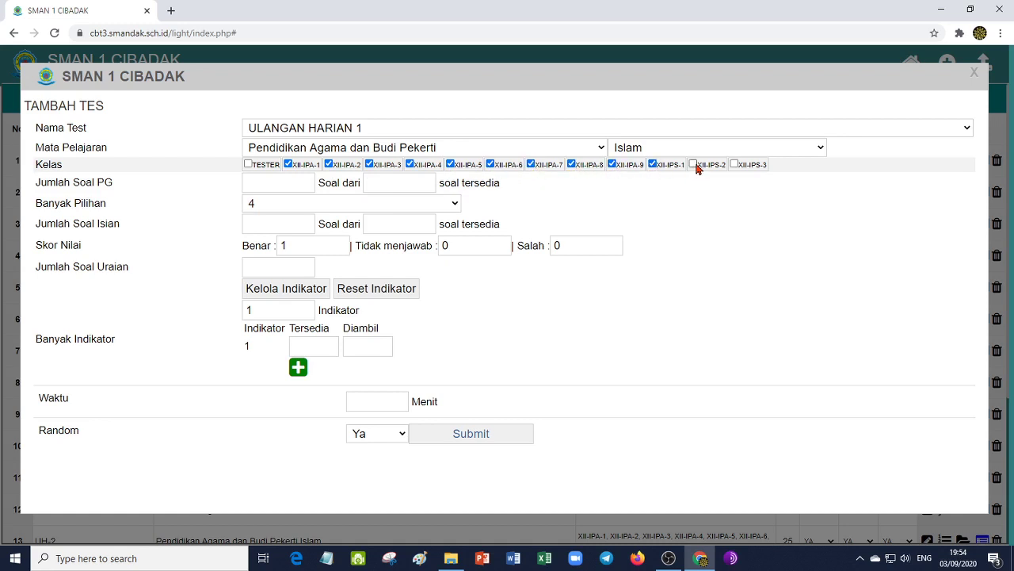
{"action": "left_click", "coordinate": [734, 165]}
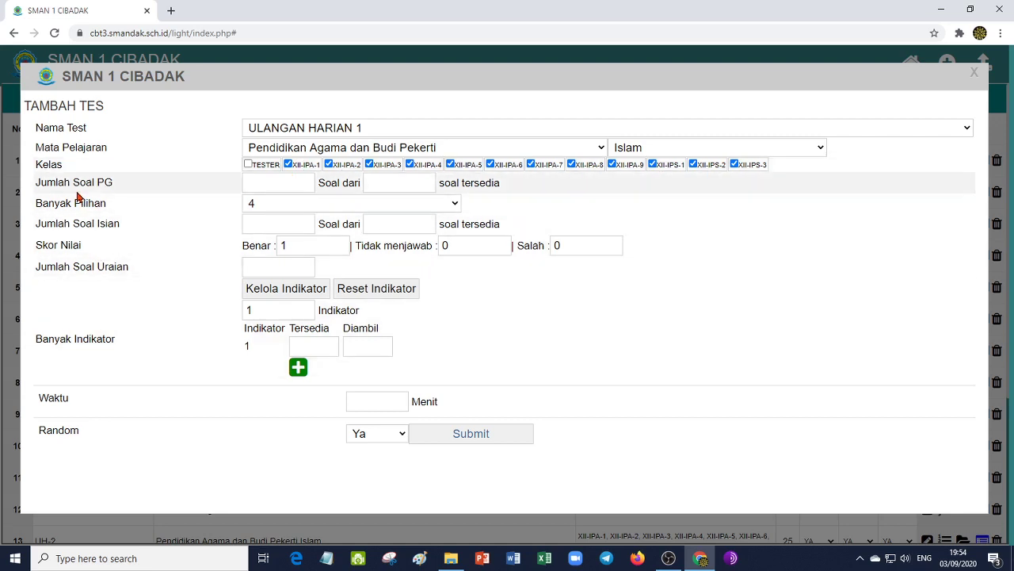
- Set Jumlah Soal PG to 25 out of 25 available questions and Banyak Pilihan to 5
{"action": "left_click", "coordinate": [262, 183]}
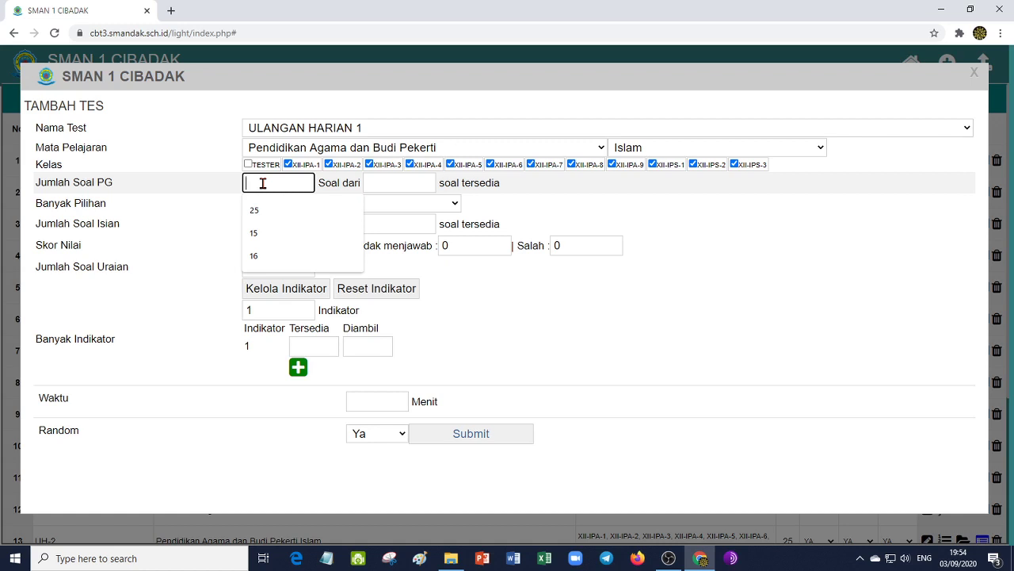
{"action": "left_click", "coordinate": [264, 211]}
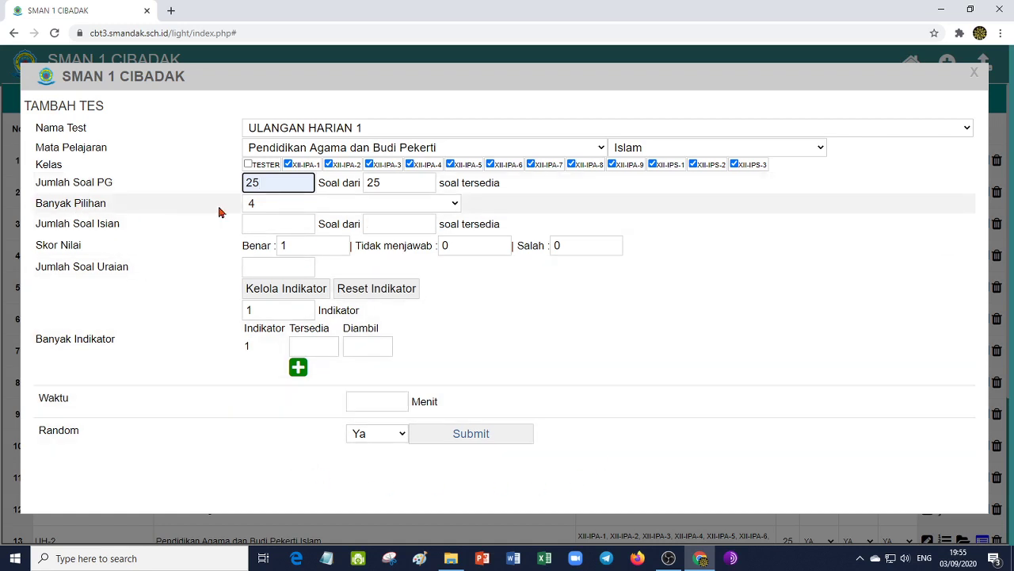
{"action": "left_click", "coordinate": [269, 208]}
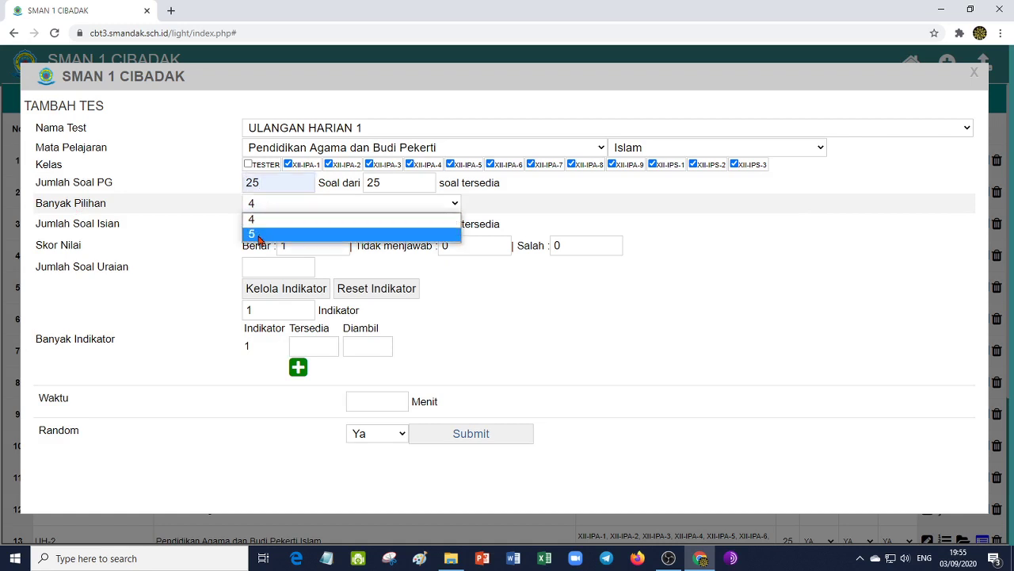
{"action": "left_click", "coordinate": [254, 234]}
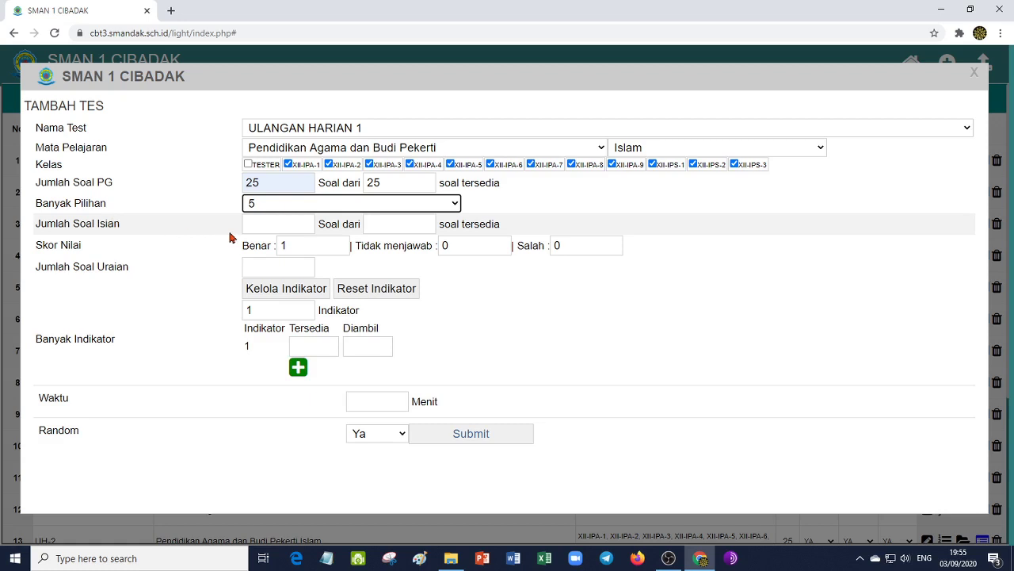
- Set Jumlah Soal Isian to 0 out of 0 available questions and Jumlah Soal Uraian to 0
{"action": "left_click", "coordinate": [277, 224]}
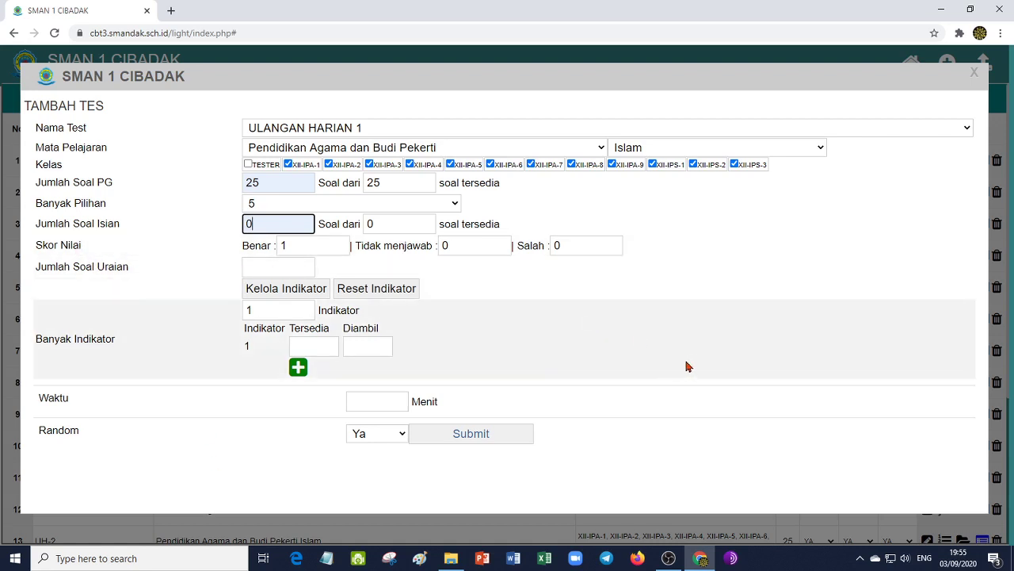
{"action": "left_click", "coordinate": [265, 449]}
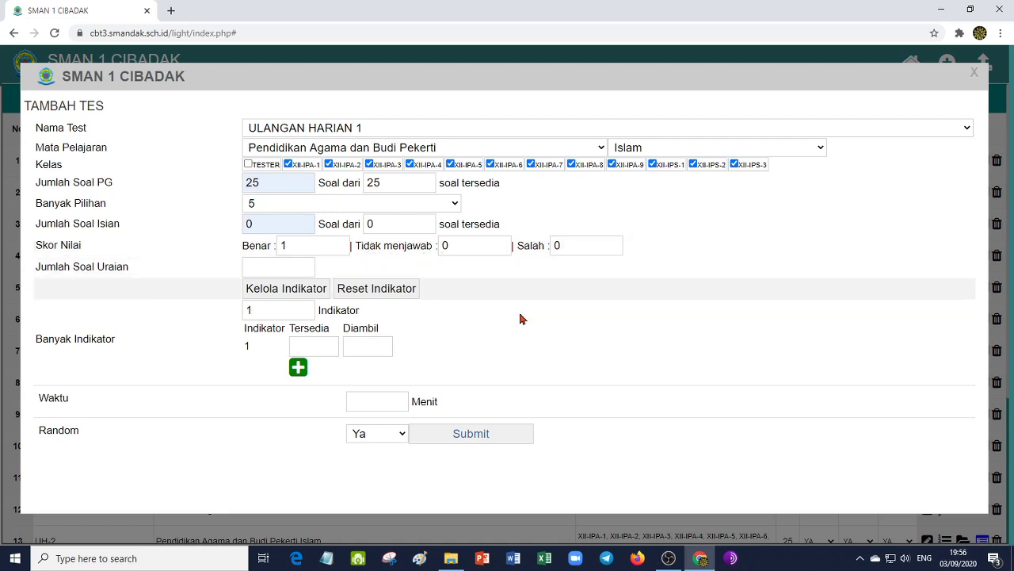
{"action": "left_click", "coordinate": [258, 266]}
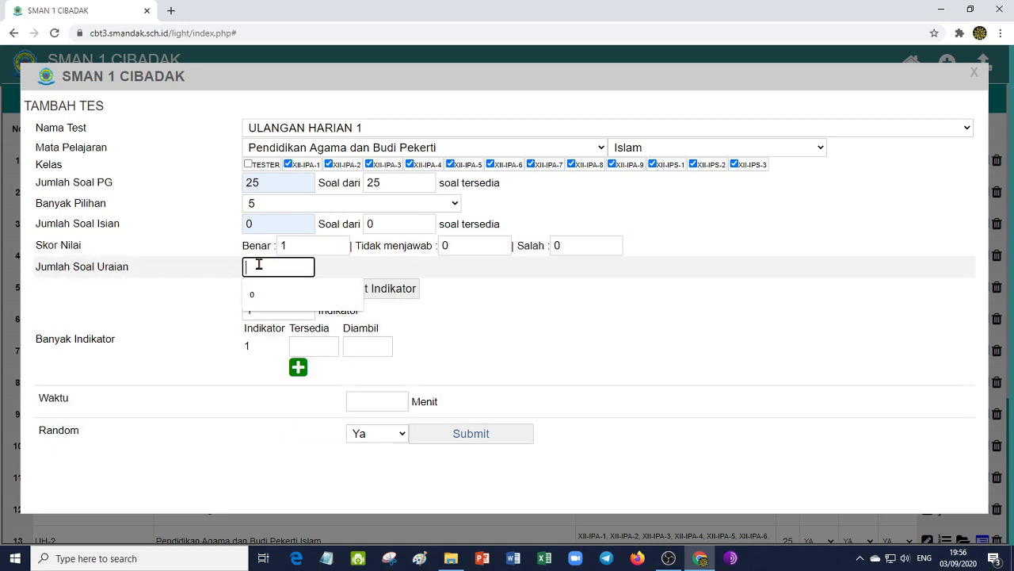
{"action": "left_click", "coordinate": [261, 294]}
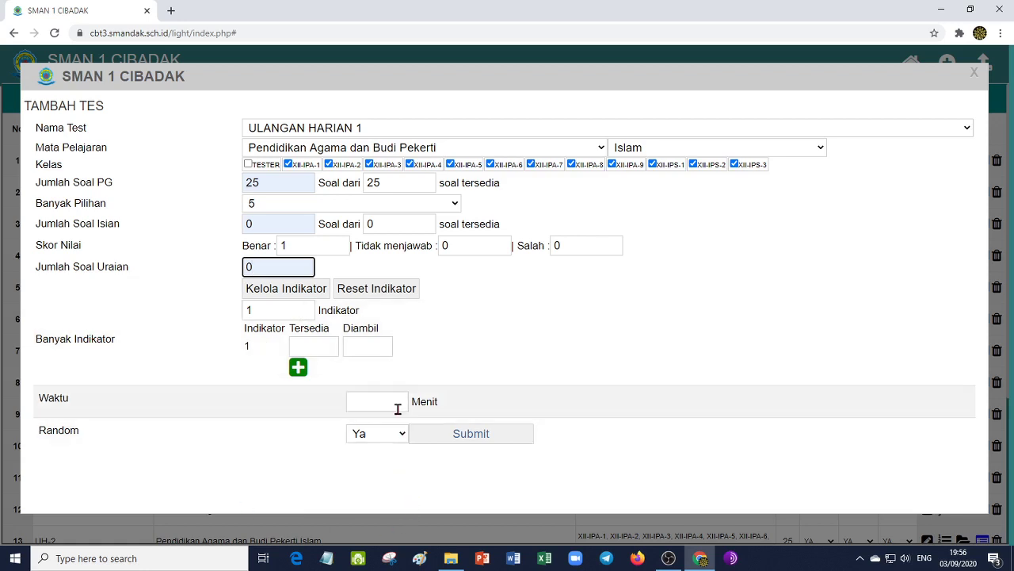
- Set the test time to 30 minutes, keep Random at Ya and submit the new test
{"action": "left_click", "coordinate": [378, 401]}
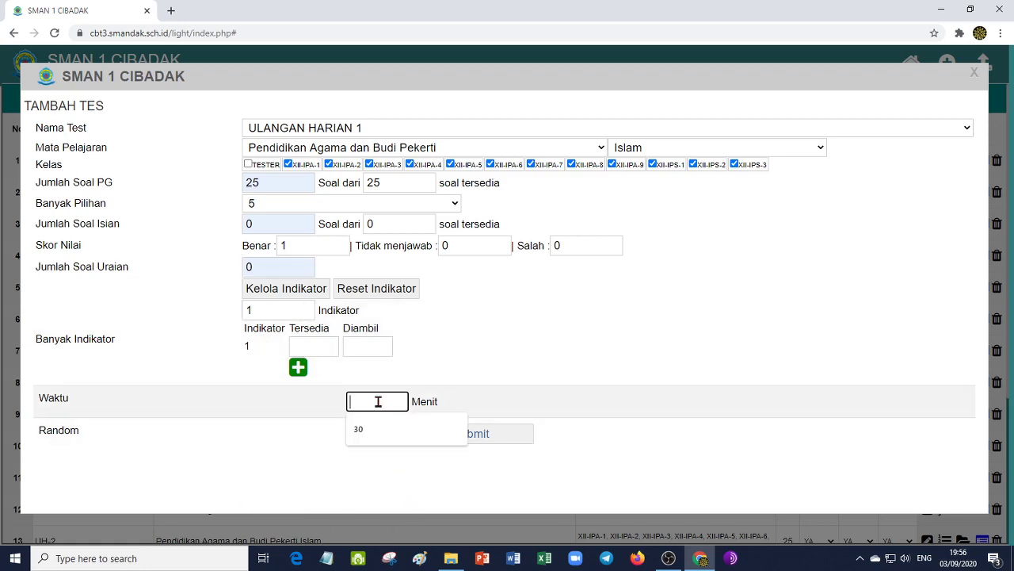
{"action": "left_click", "coordinate": [372, 432]}
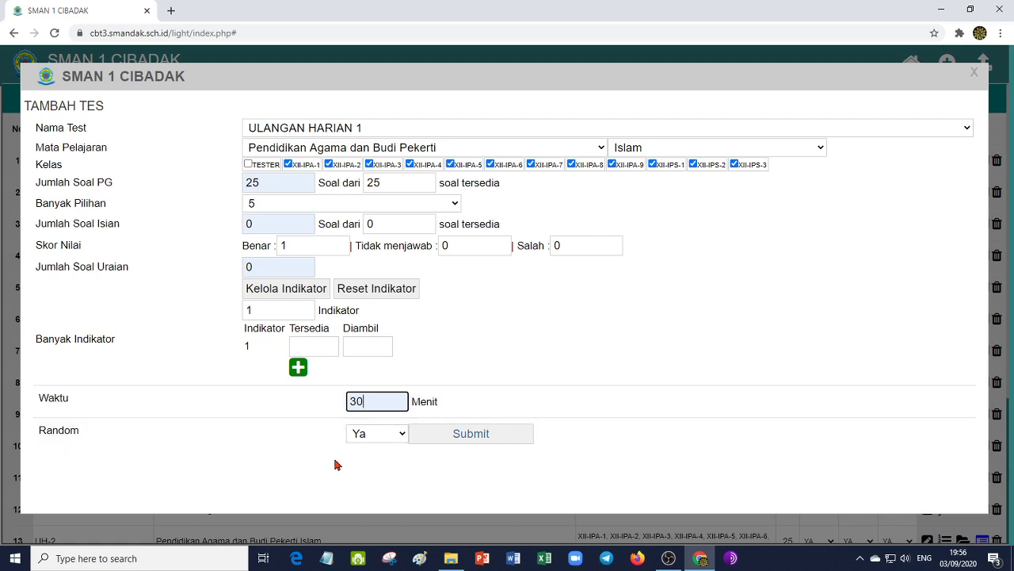
{"action": "left_click", "coordinate": [401, 435]}
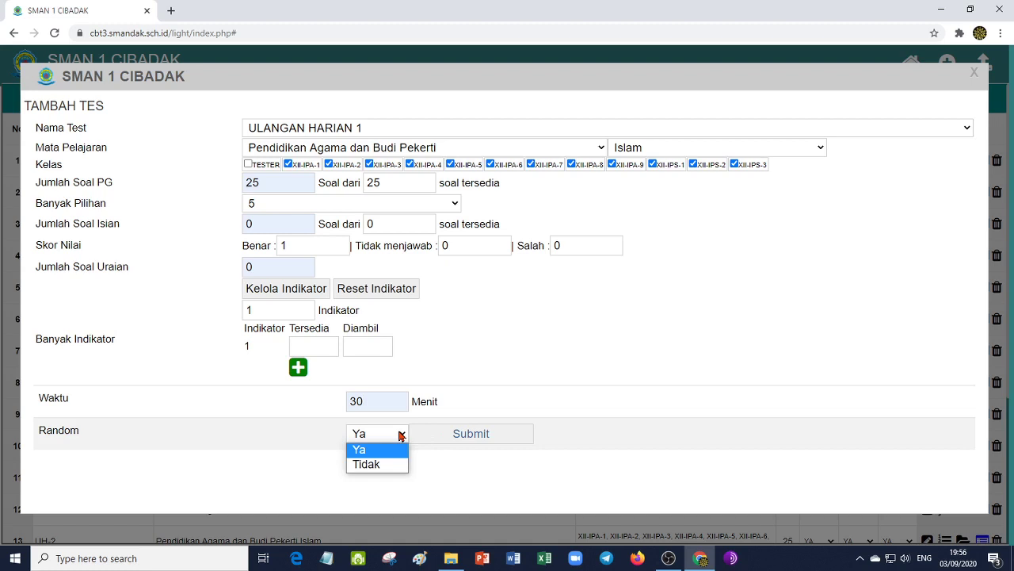
{"action": "left_click", "coordinate": [401, 436]}
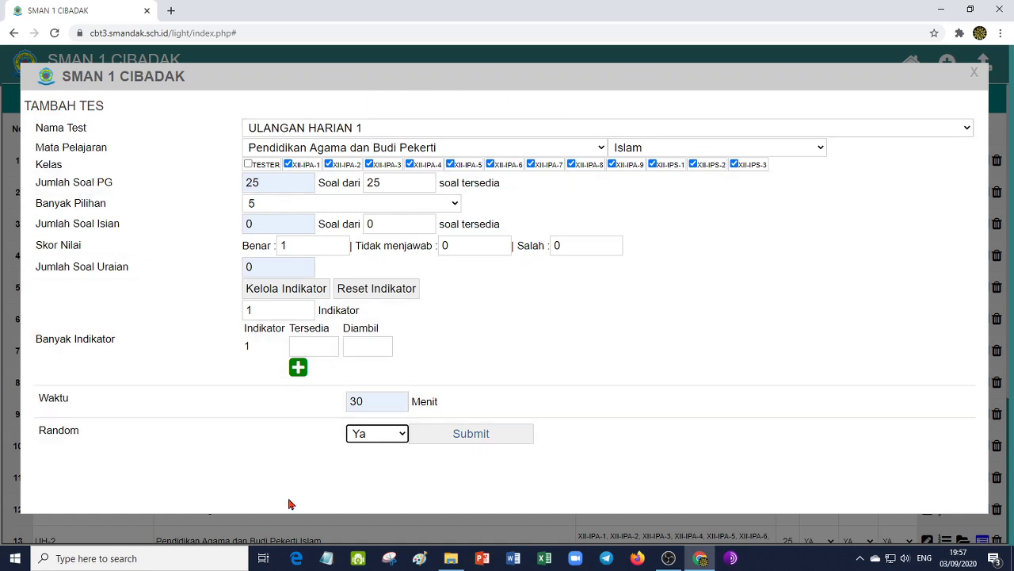
{"action": "left_click", "coordinate": [477, 440]}
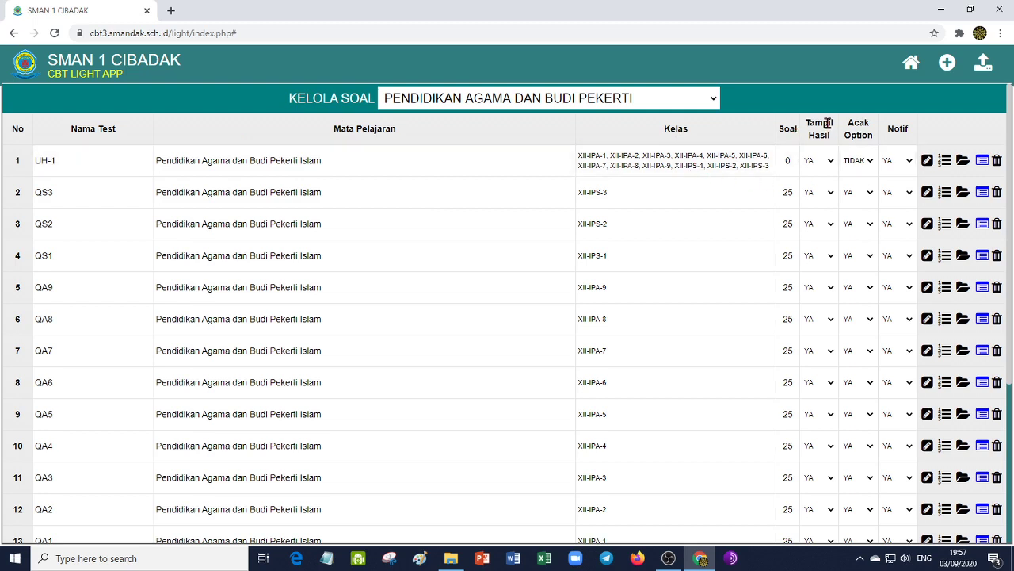
- For the UH-1 test, keep Tampil Hasil at YA and set Acak Option to YA
{"action": "left_click", "coordinate": [831, 162]}
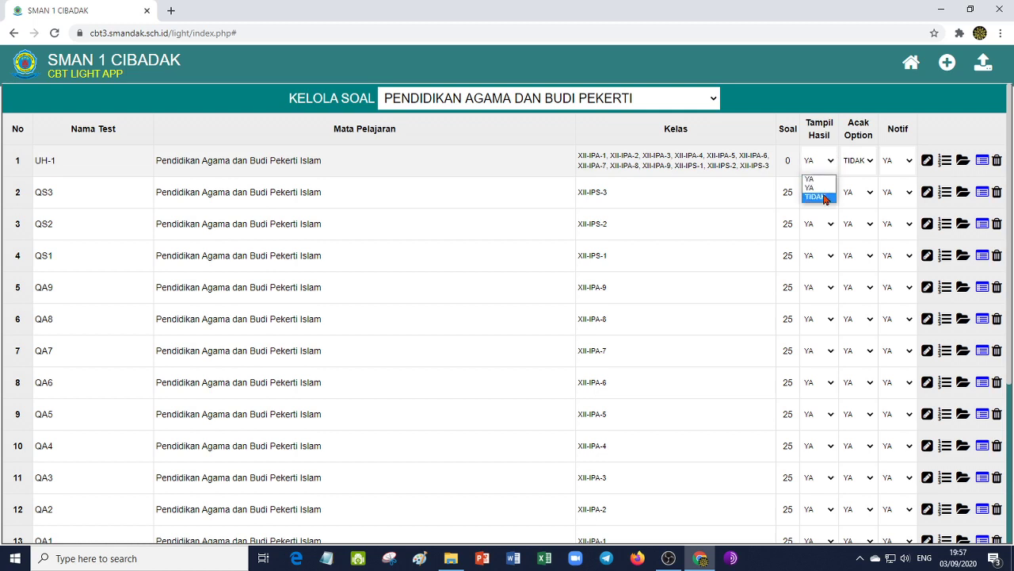
{"action": "left_click", "coordinate": [813, 107]}
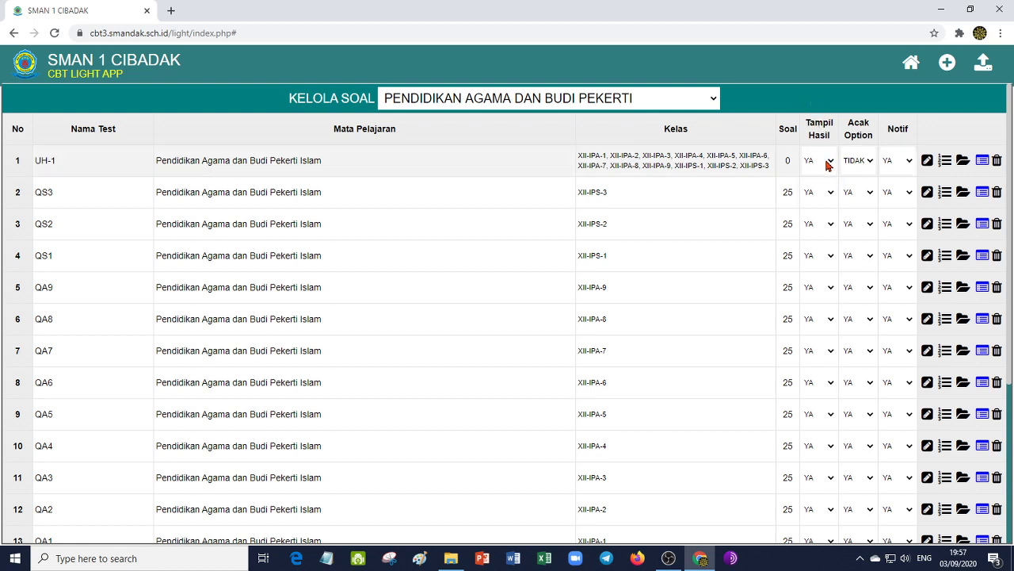
{"action": "left_click", "coordinate": [867, 168]}
{"action": "left_click", "coordinate": [860, 191]}
- Review the UH-1 test's settings in its edit form and submit the form
{"action": "left_click", "coordinate": [927, 161]}
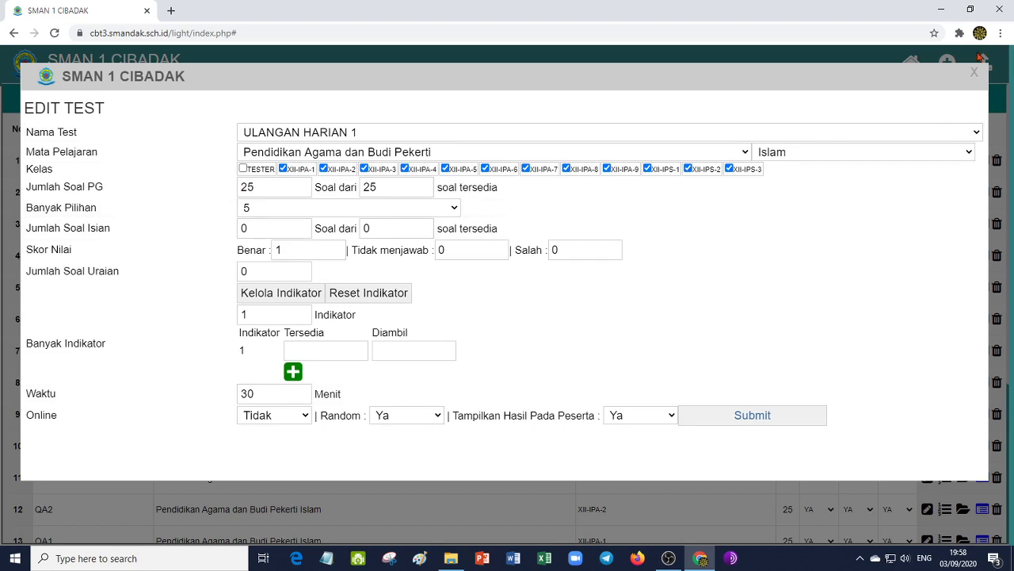
{"action": "left_click", "coordinate": [711, 413]}
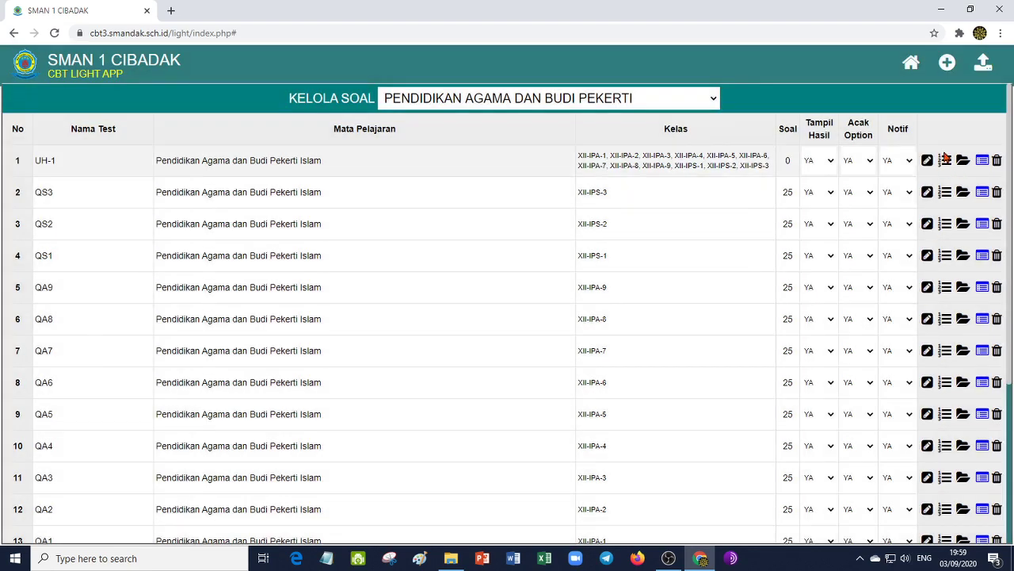
- View the question list of the UH-1 test, close it and return to the dashboard
{"action": "left_click", "coordinate": [945, 162]}
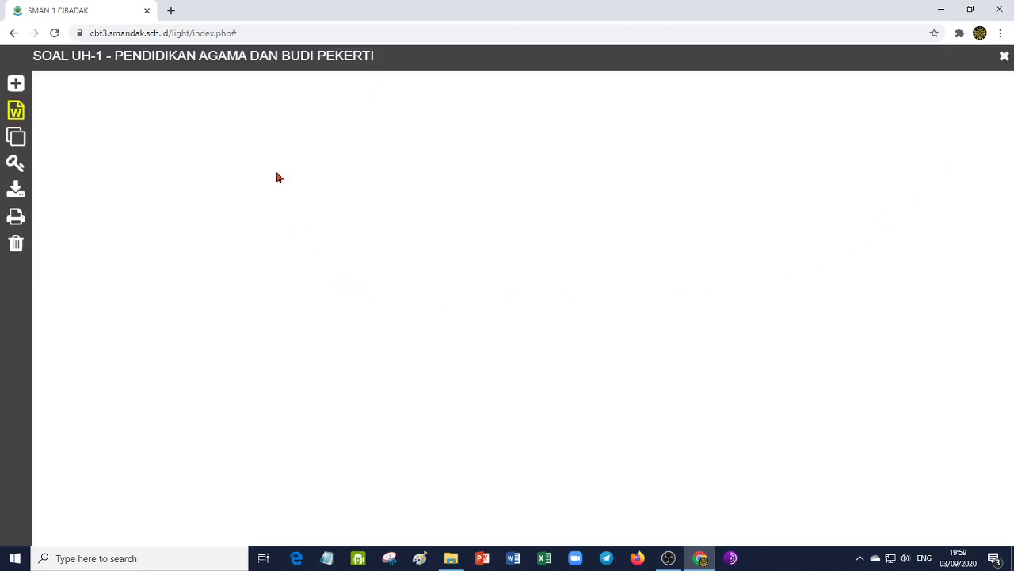
{"action": "left_click", "coordinate": [1004, 57]}
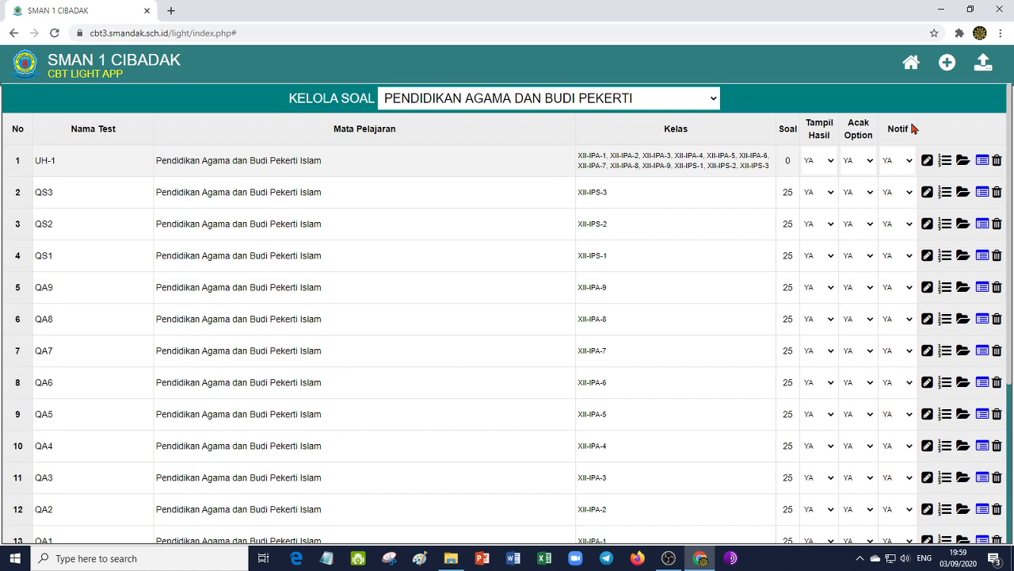
{"action": "left_click", "coordinate": [912, 62]}
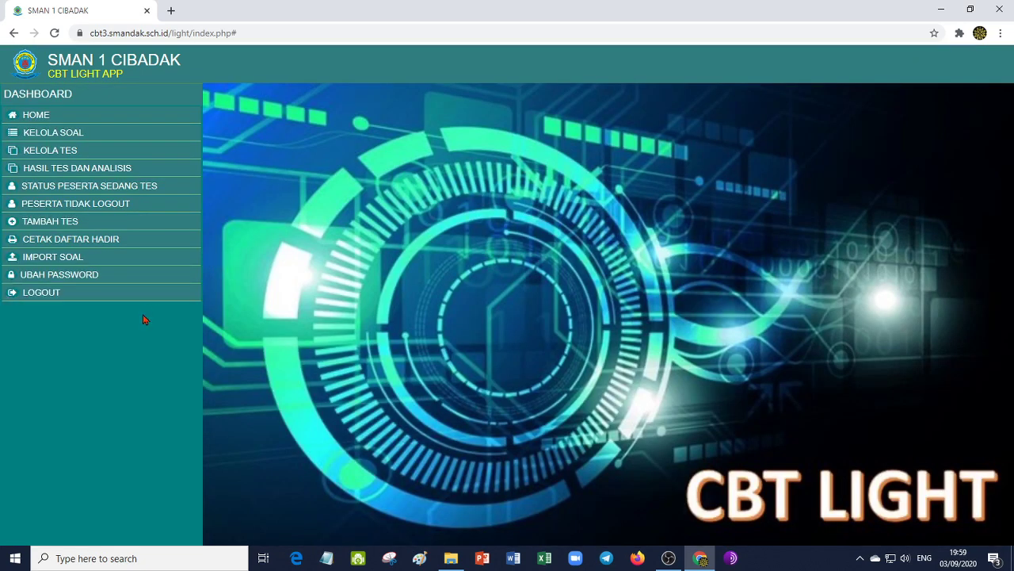